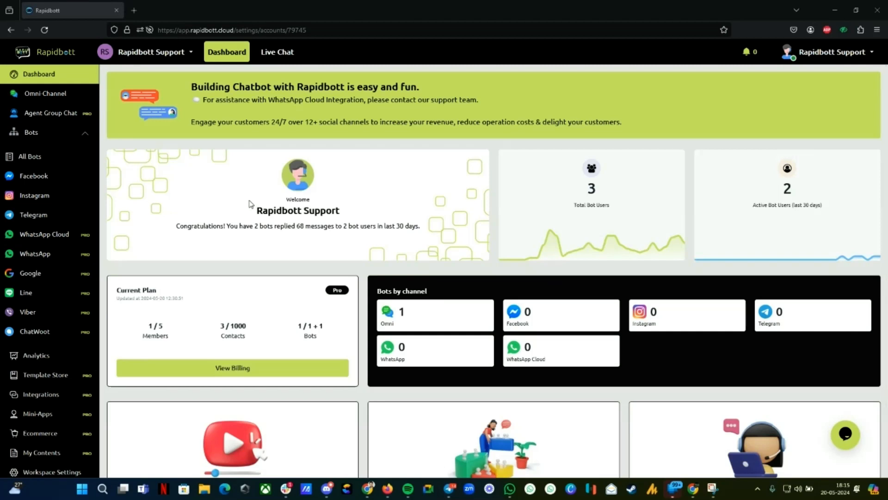
Step: Open the 360Dialog provider page for WhatsApp bots and examine the sandbox number and the instructions for getting an API key
click(55, 237)
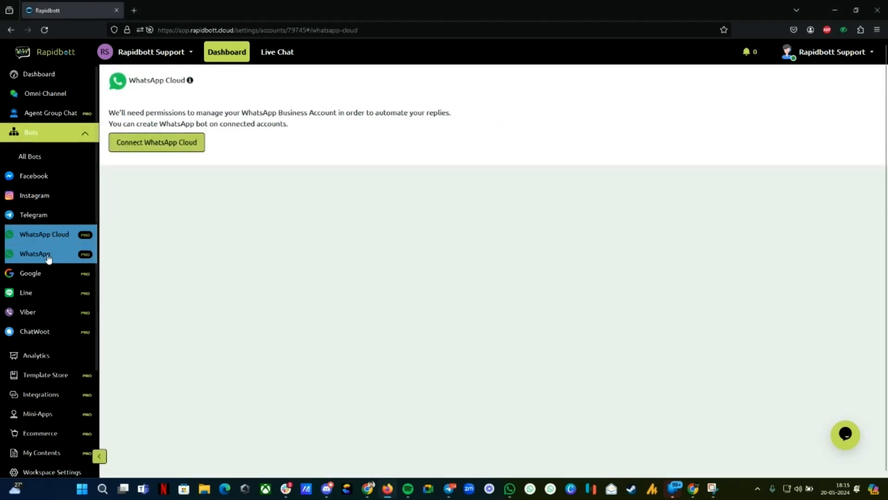
click(34, 256)
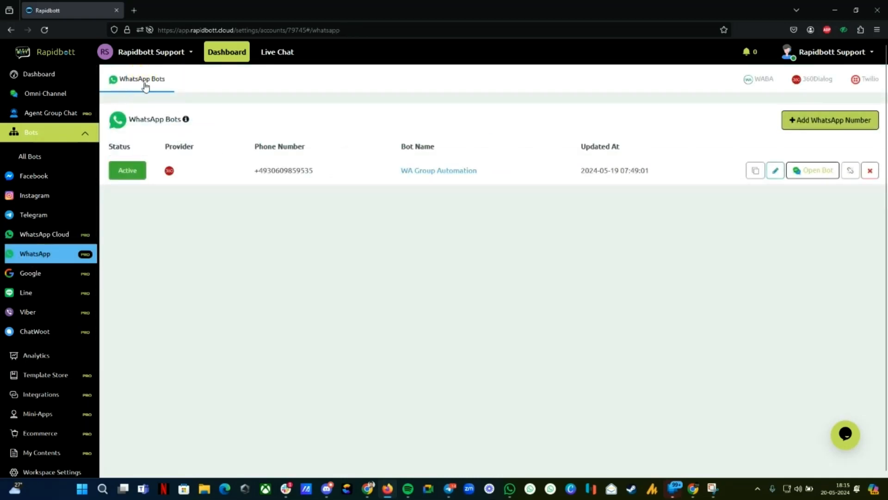
click(817, 81)
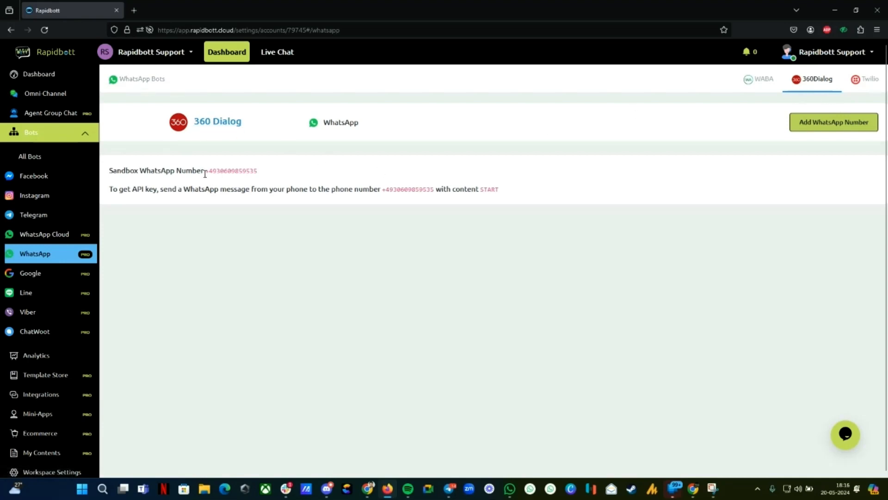
drag(206, 171, 257, 171)
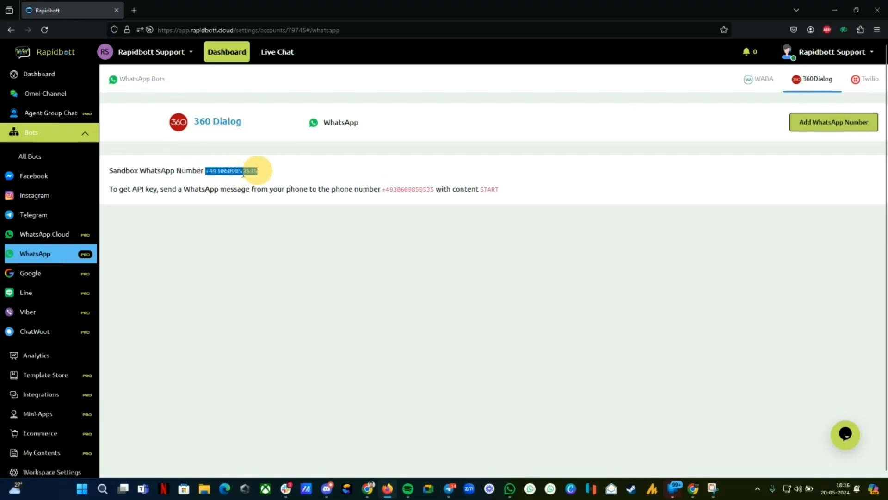
right_click(243, 174)
click(264, 186)
double_click(237, 172)
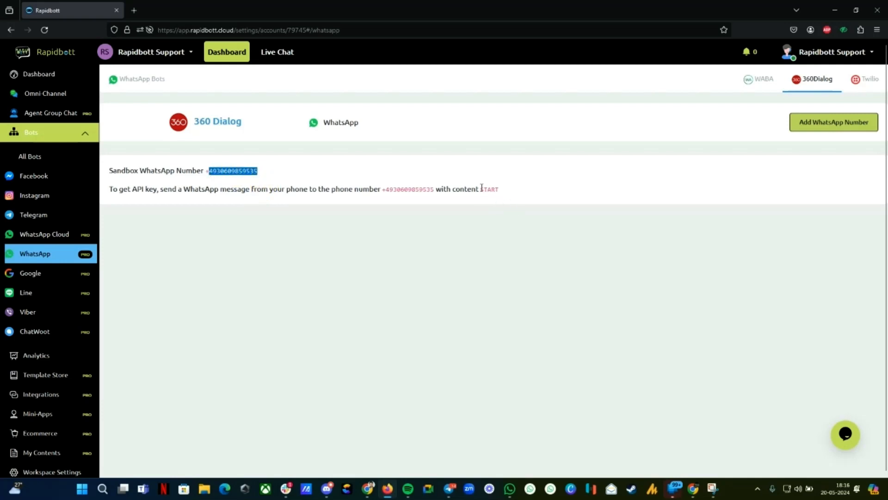
double_click(482, 188)
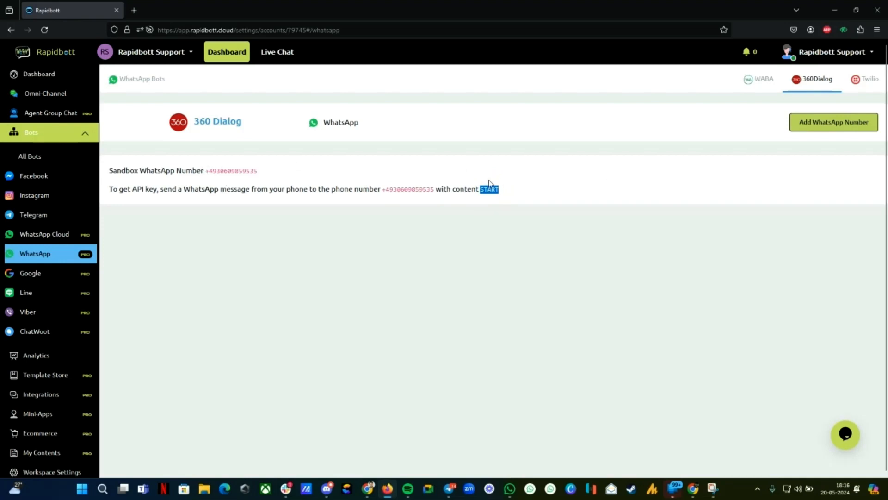
drag(205, 171, 257, 171)
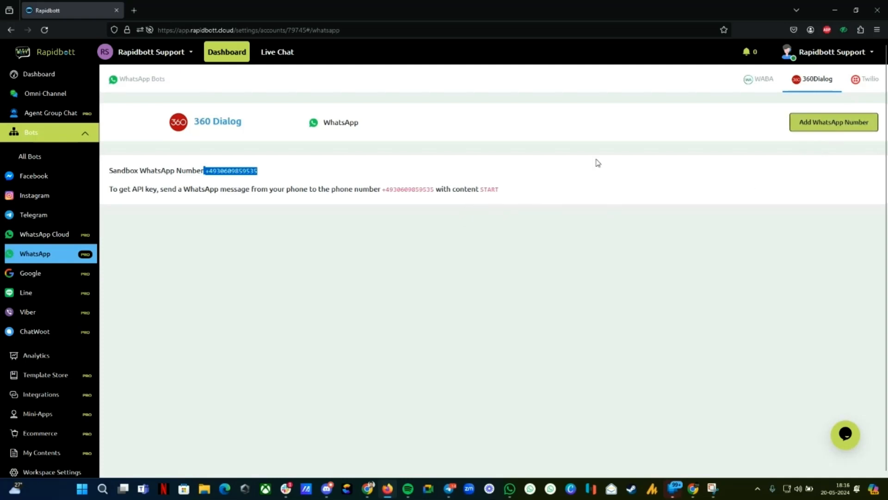
Step: Remove the existing number linked to the WA Group Automation bot from the WhatsApp bots list
click(148, 88)
click(869, 170)
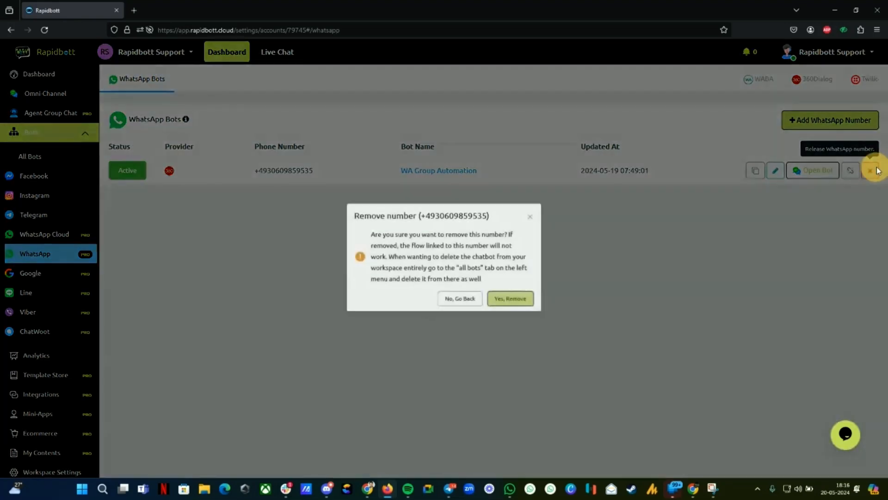
click(511, 300)
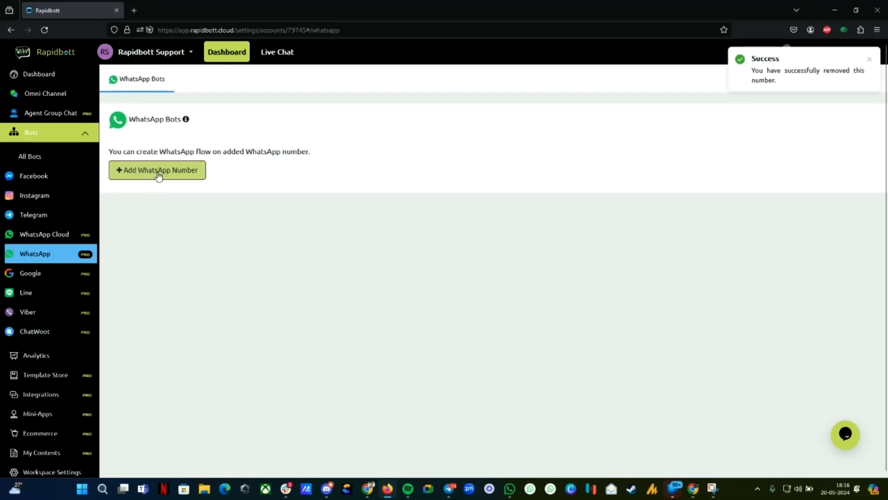
Step: Copy the 360Dialog sandbox number and enter it as the WhatsApp number in the form for adding a number
click(158, 175)
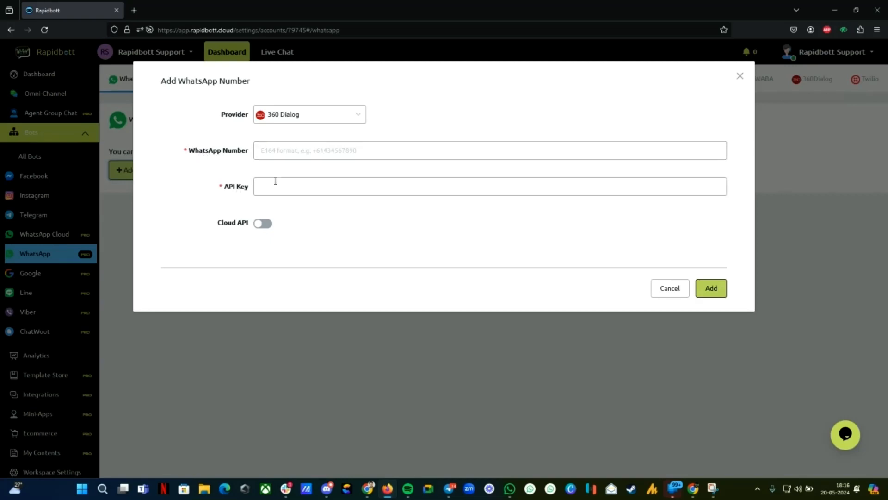
click(739, 75)
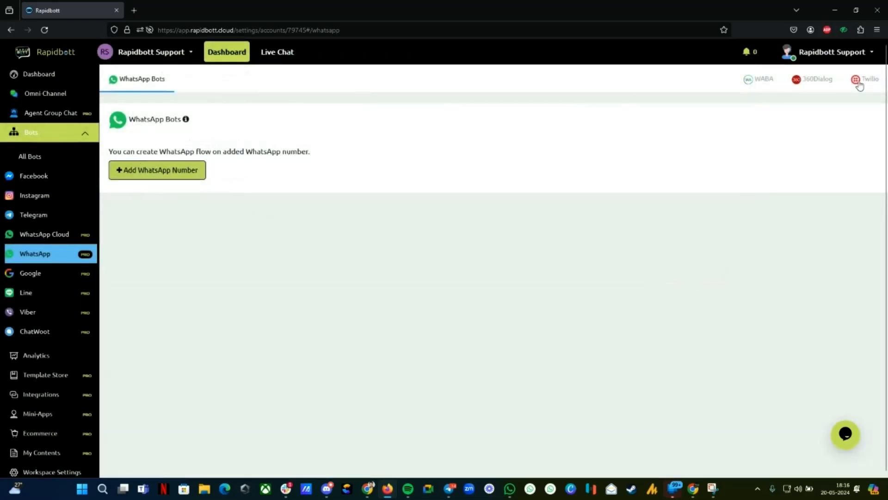
click(819, 79)
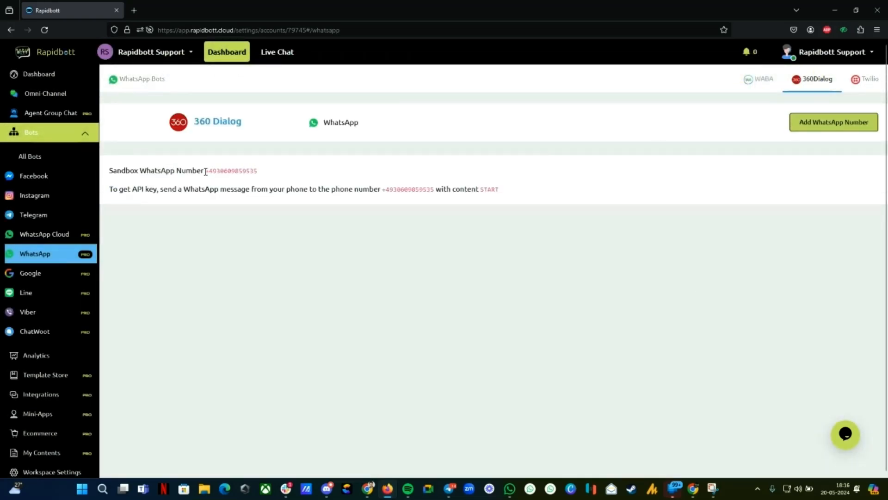
drag(207, 170, 260, 175)
right_click(259, 171)
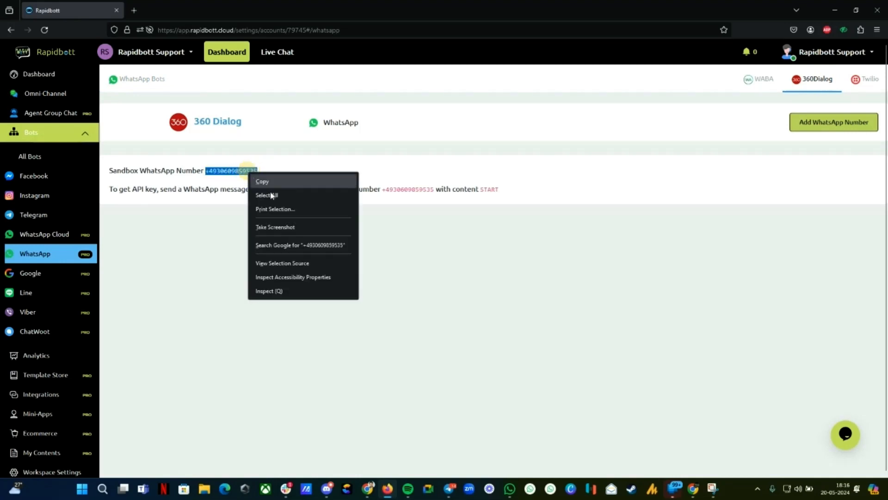
click(270, 182)
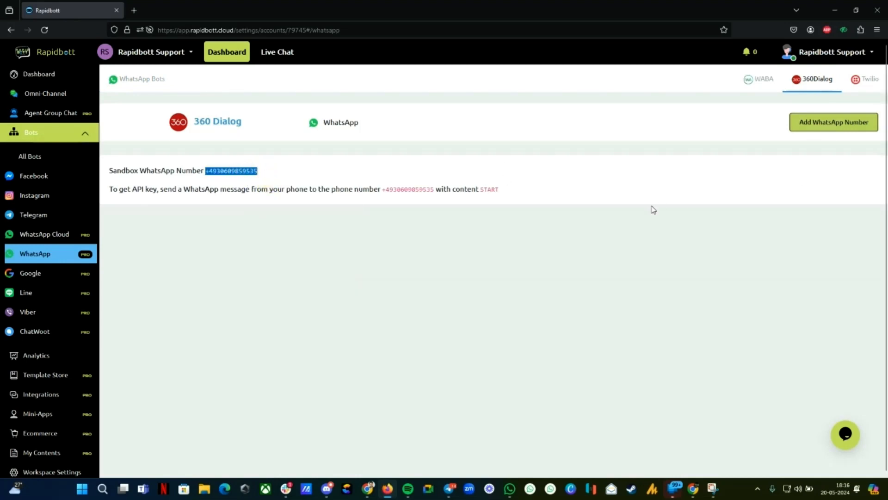
click(606, 190)
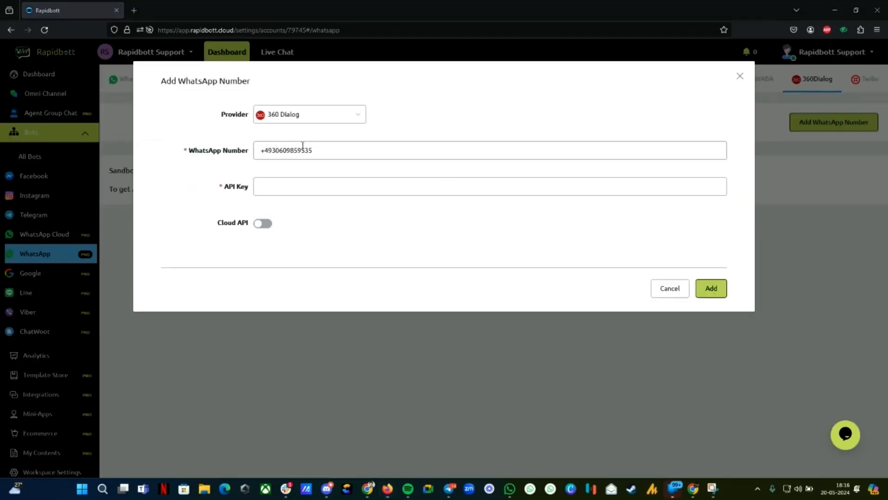
click(267, 154)
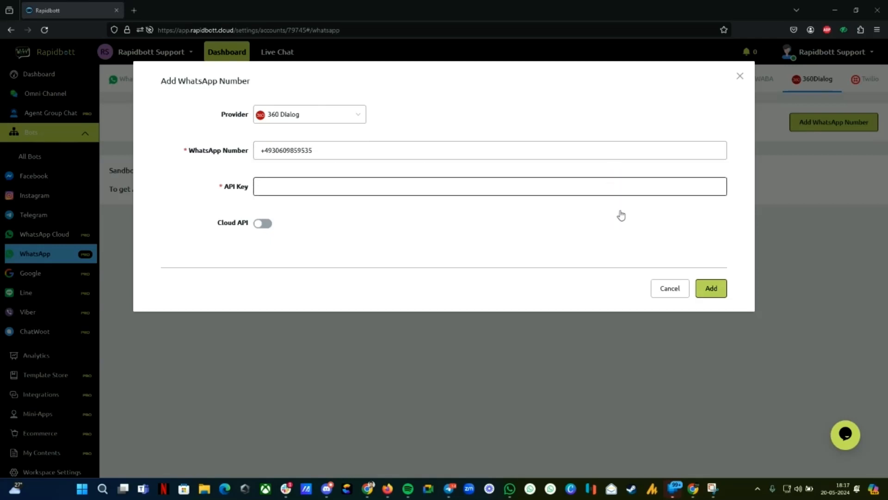
click(740, 77)
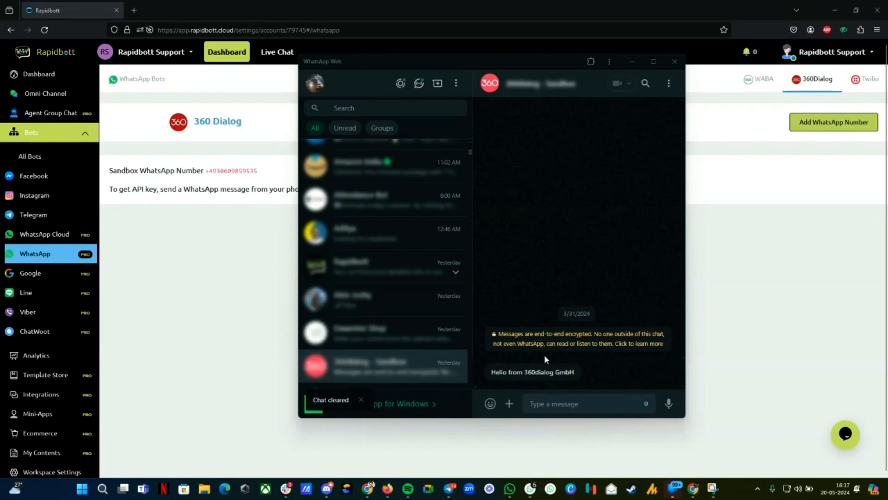
Step: Send the message START to the 360dialog sandbox chat in WhatsApp Web
click(565, 403)
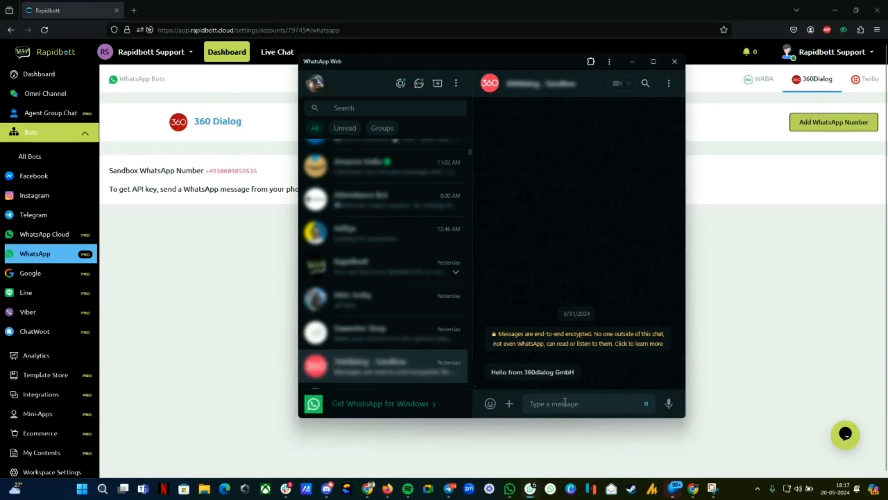
text(START)
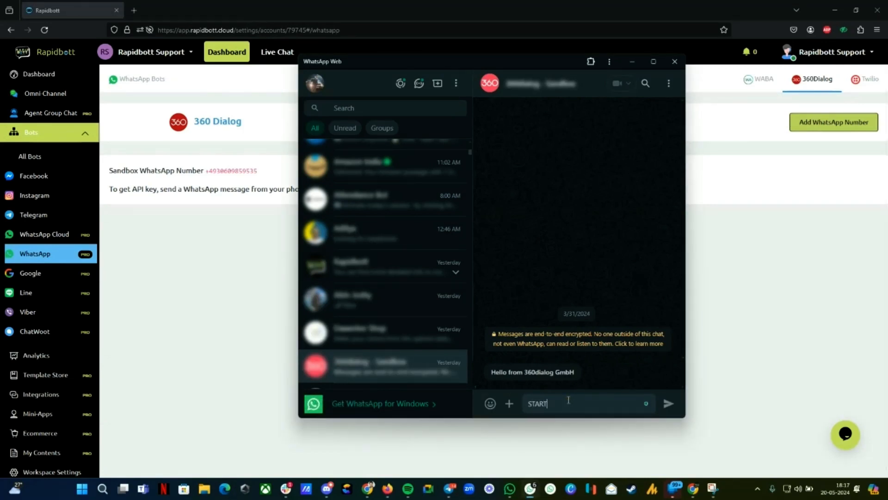
key(Return)
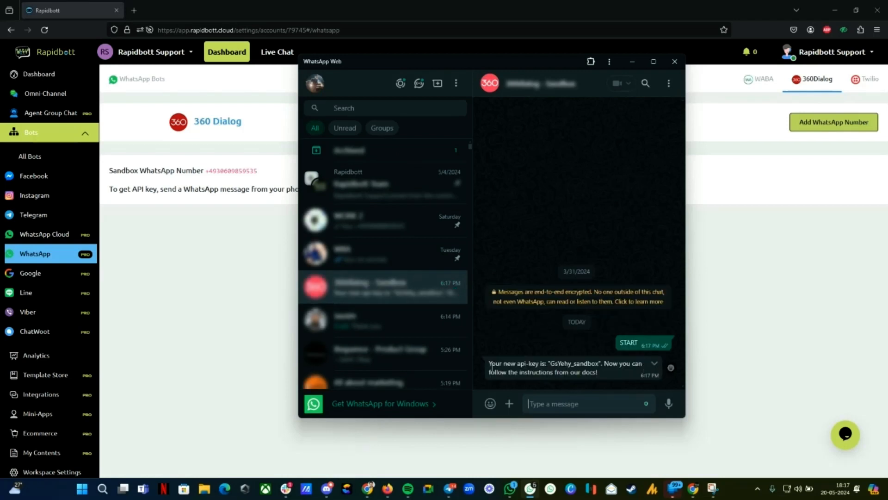
Step: Copy the API key from the 360dialog sandbox reply
drag(492, 364, 612, 370)
click(550, 363)
drag(552, 362, 597, 363)
right_click(597, 363)
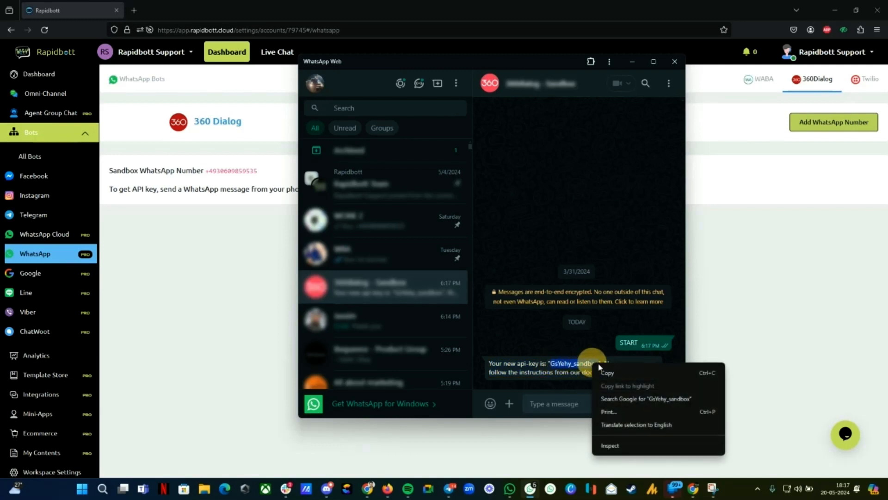
click(601, 370)
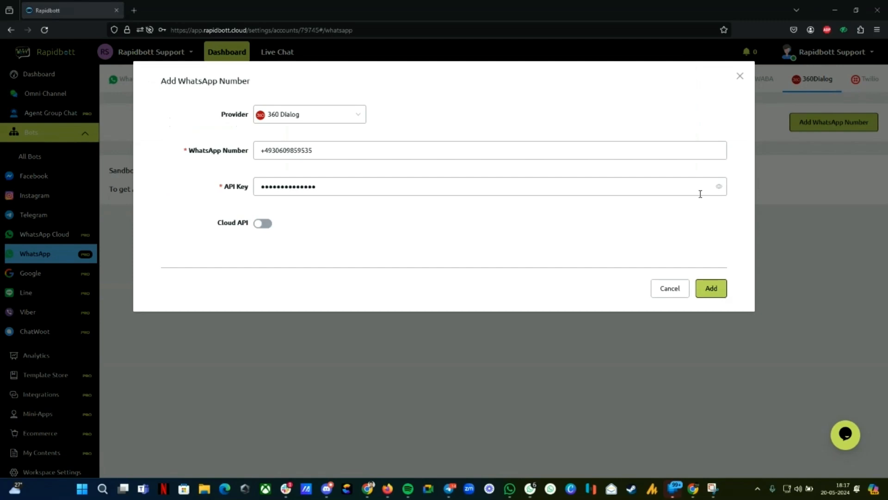
Step: Paste the API key for the sandbox number into the form and add the number with 360 Dialog as provider
click(280, 184)
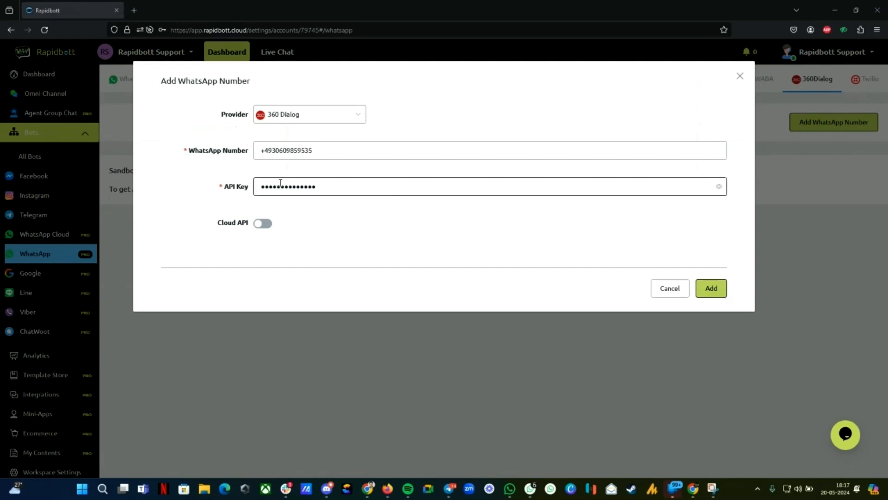
drag(224, 186, 249, 187)
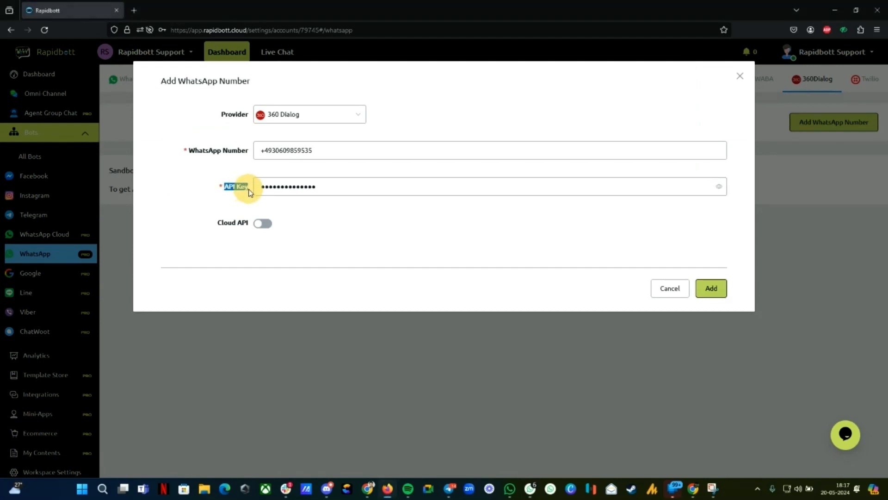
click(719, 292)
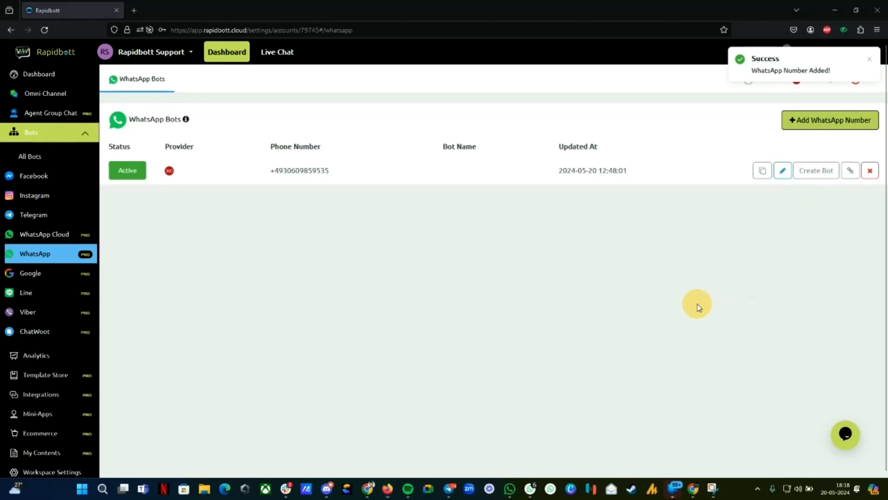
Step: View the template selection for creating a bot on the added number, and return to the WhatsApp bots list
click(816, 171)
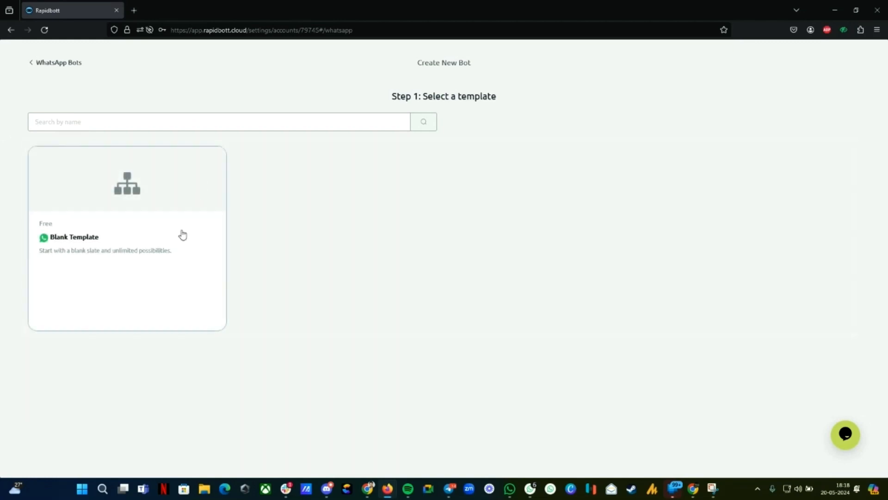
mouse_move(109, 313)
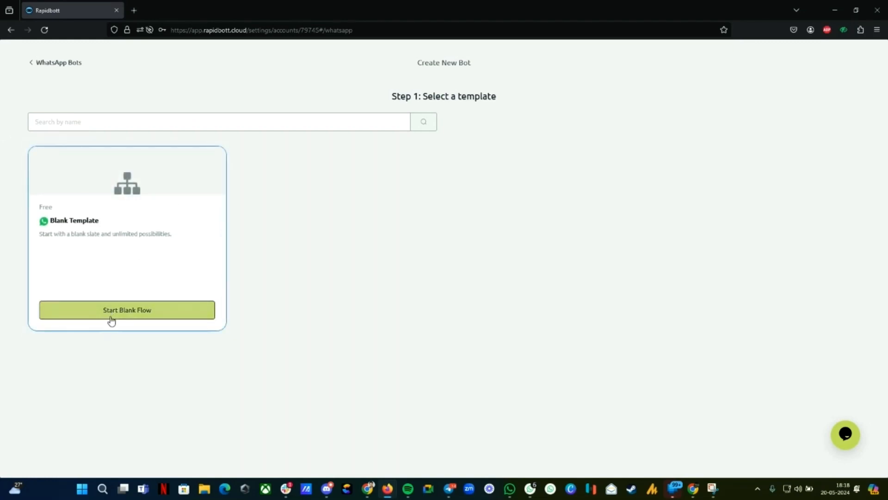
click(60, 62)
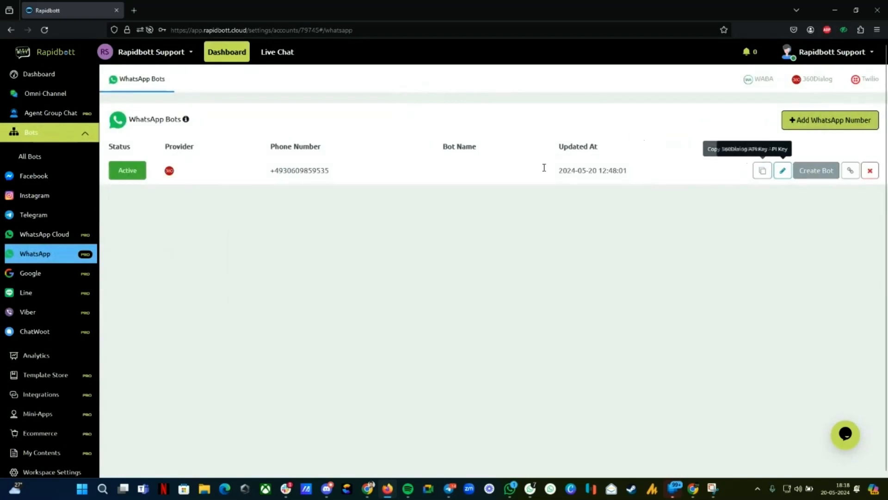
Step: Link the 360dialog sandbox number to the Omni Channel bot's WhatsApp channel, entering LINK to authorise the removal of its bot users
click(55, 95)
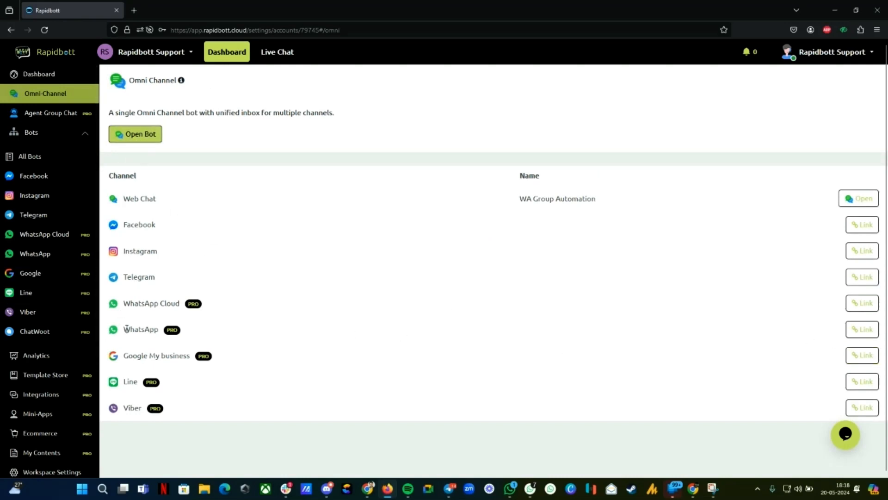
drag(126, 330, 158, 330)
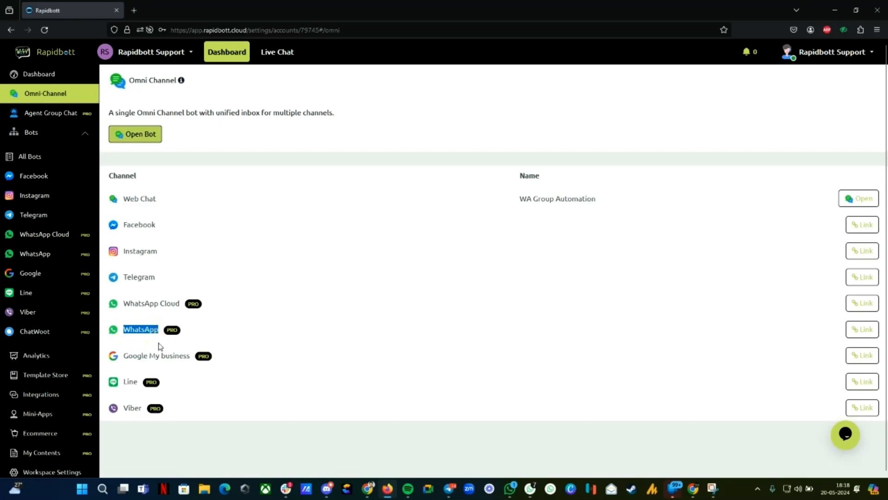
triple_click(148, 325)
click(220, 328)
double_click(134, 329)
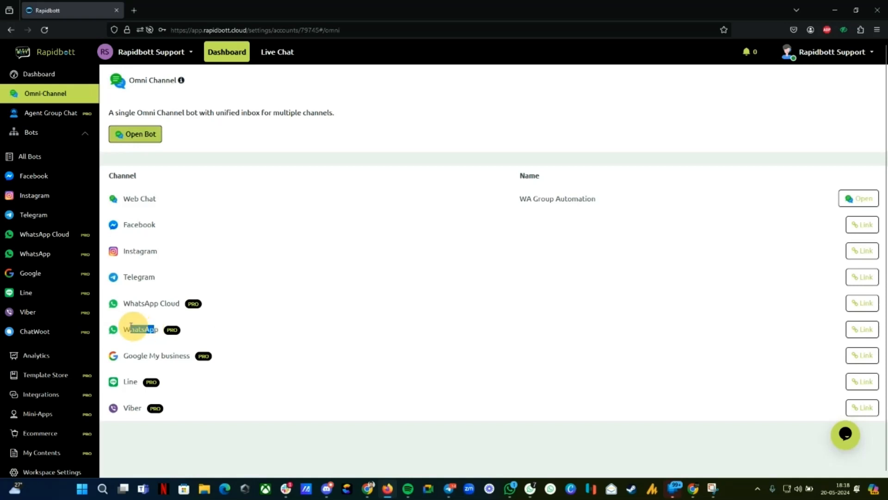
click(140, 330)
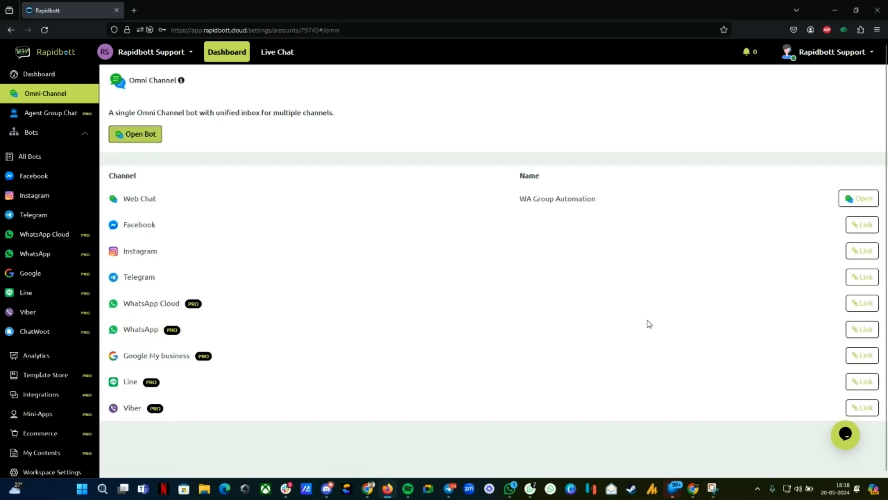
click(872, 330)
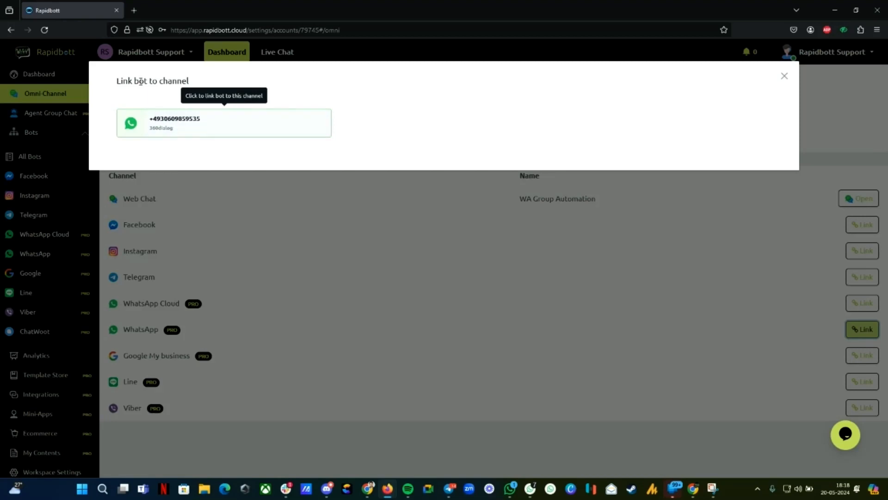
click(180, 127)
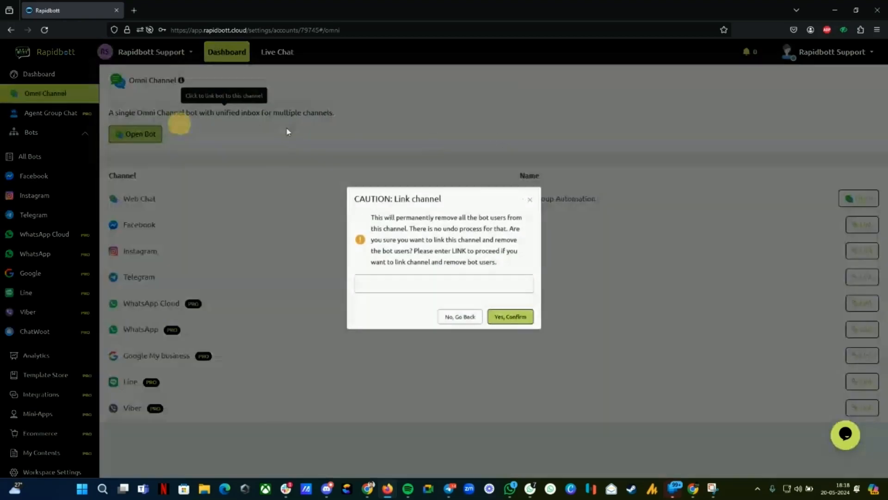
double_click(458, 250)
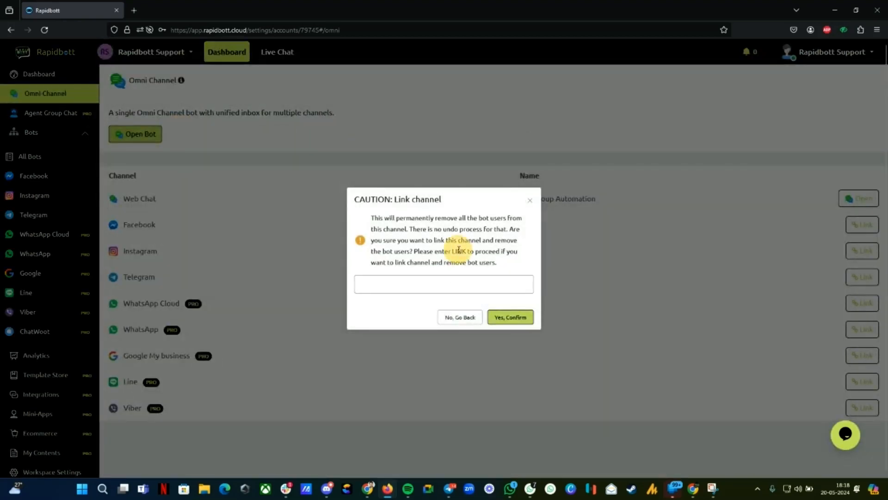
click(443, 283)
key(ctrl+v)
click(501, 319)
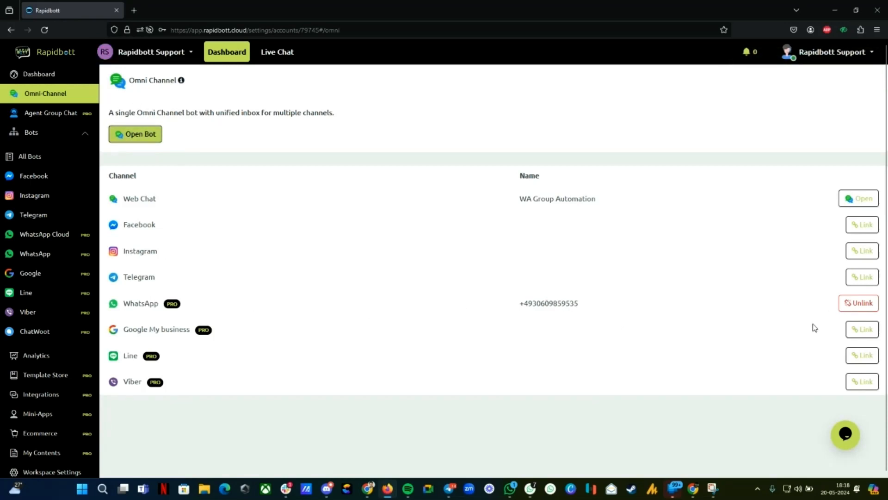
Step: Open the Omni Channel bot and create a Web sub flow named WhatsApp Sandbox
click(139, 140)
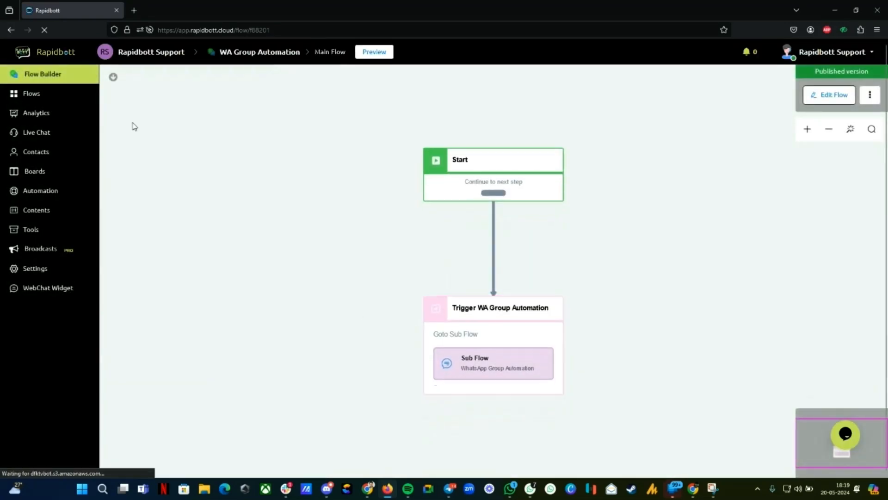
click(49, 95)
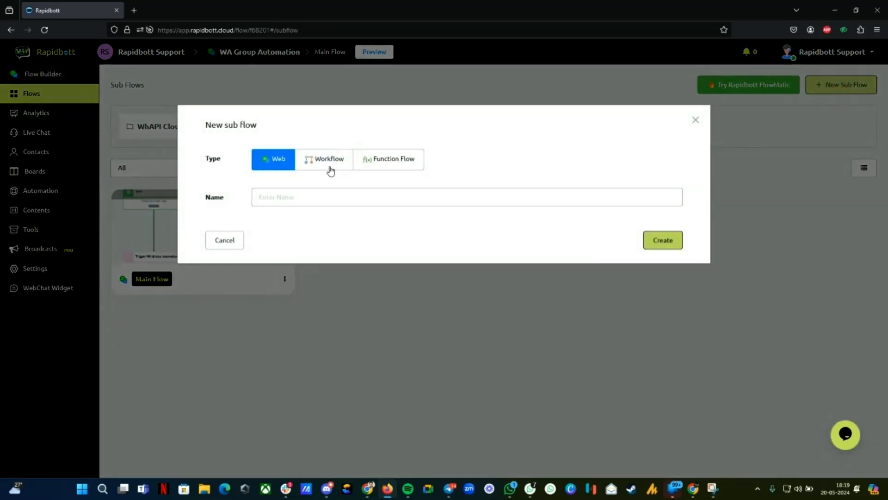
click(339, 200)
text(What)
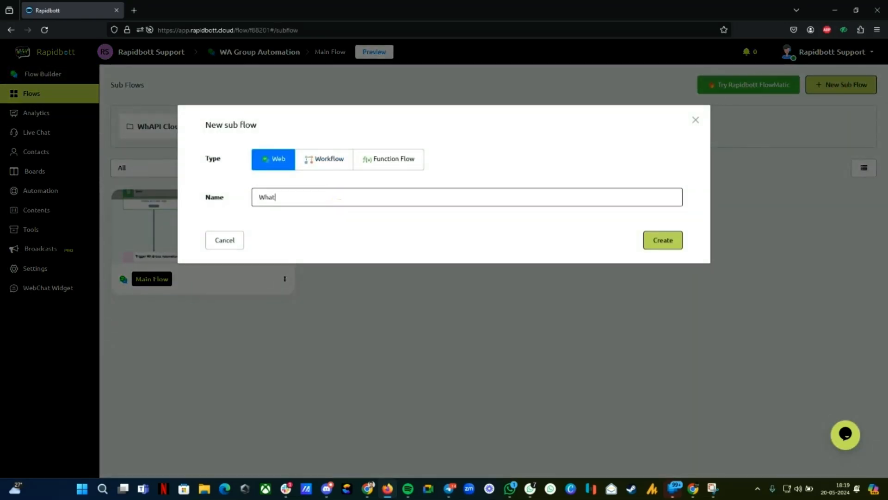
text(sApp)
key(BackSpace)
key(BackSpace)
key(BackSpace)
click(663, 240)
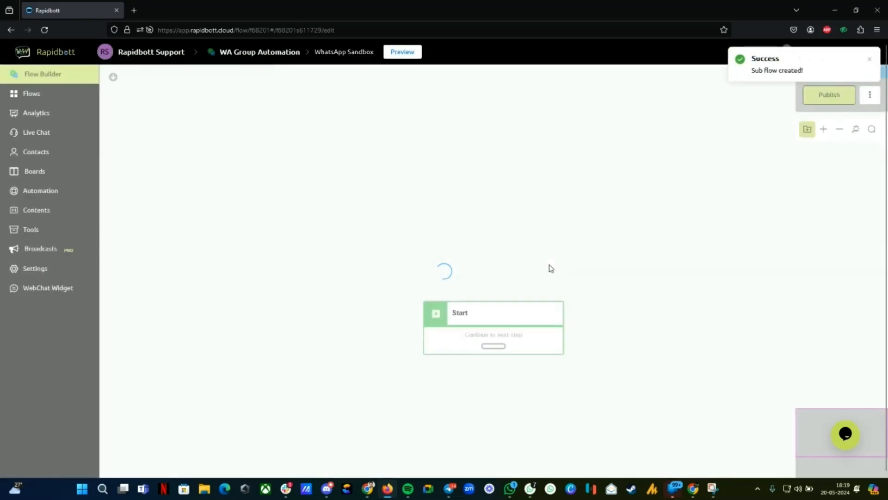
Step: Add a Send Message node after Start with the text "HI there" followed by the First Name field
drag(488, 264, 289, 231)
click(355, 268)
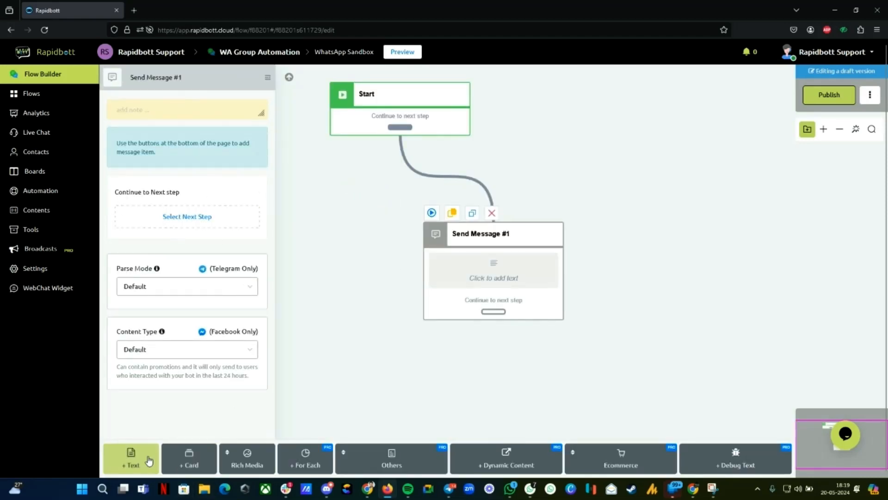
click(149, 460)
click(198, 121)
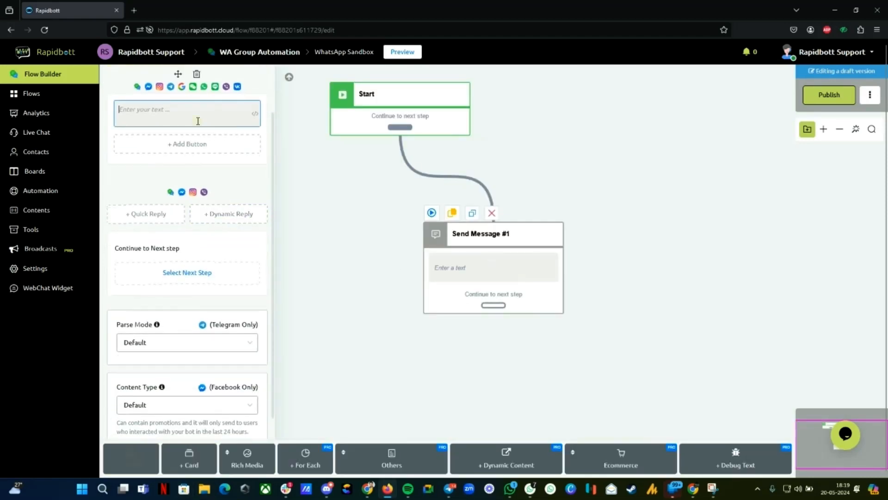
text(HI there {{fir)
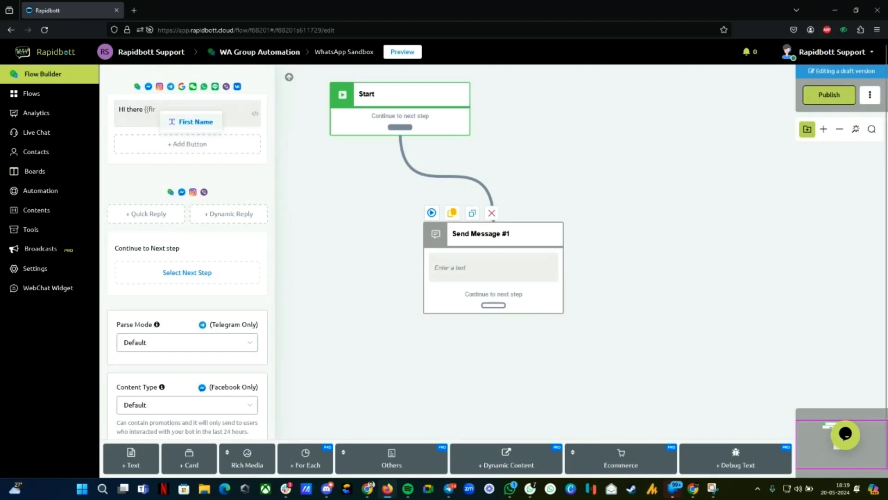
click(198, 122)
Step: Add a button titled HI to the greeting message
click(185, 144)
click(400, 133)
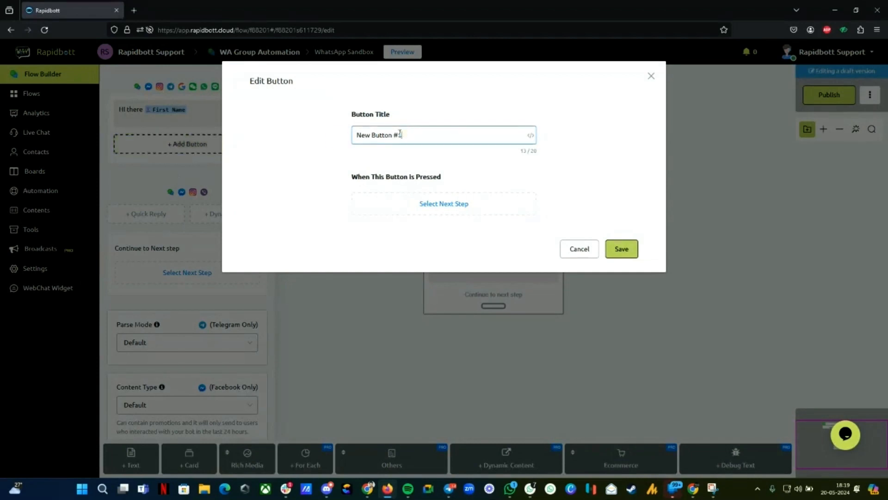
drag(400, 133, 245, 138)
text(HI)
right_click(240, 153)
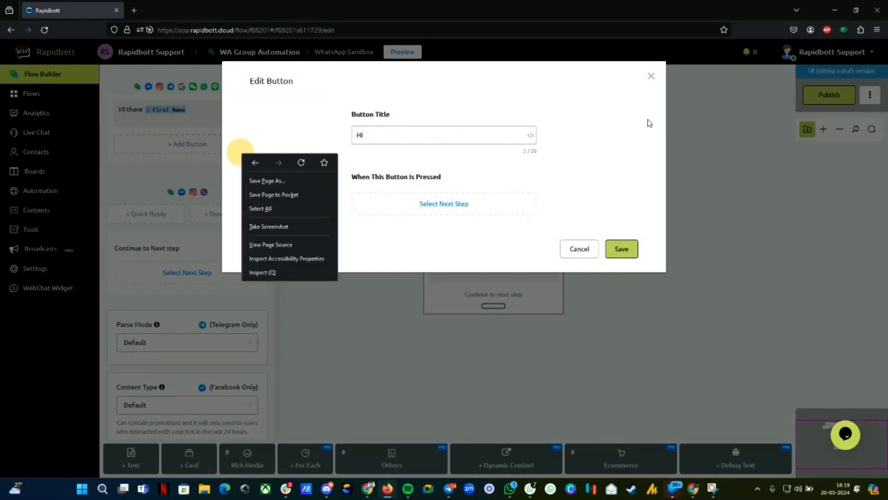
click(619, 252)
Step: Connect the HI button to a new Send Message node with the text "Hello World!!"
drag(629, 324, 394, 328)
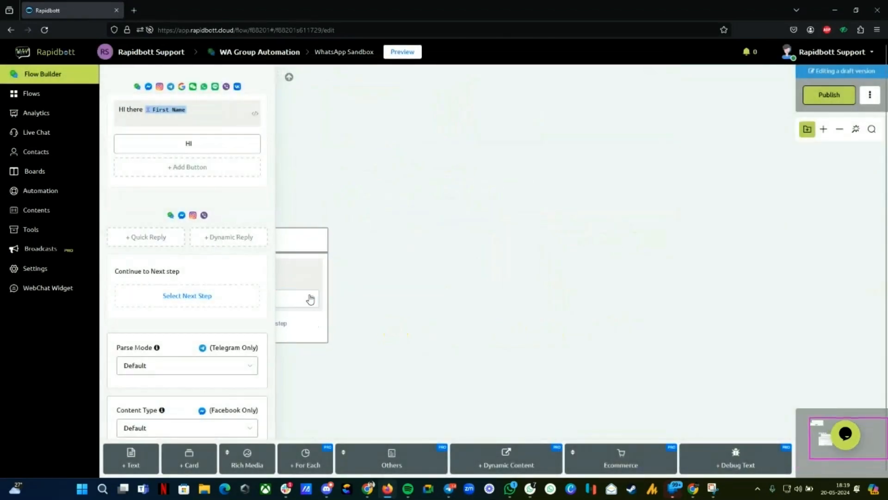
drag(309, 299, 412, 226)
click(460, 252)
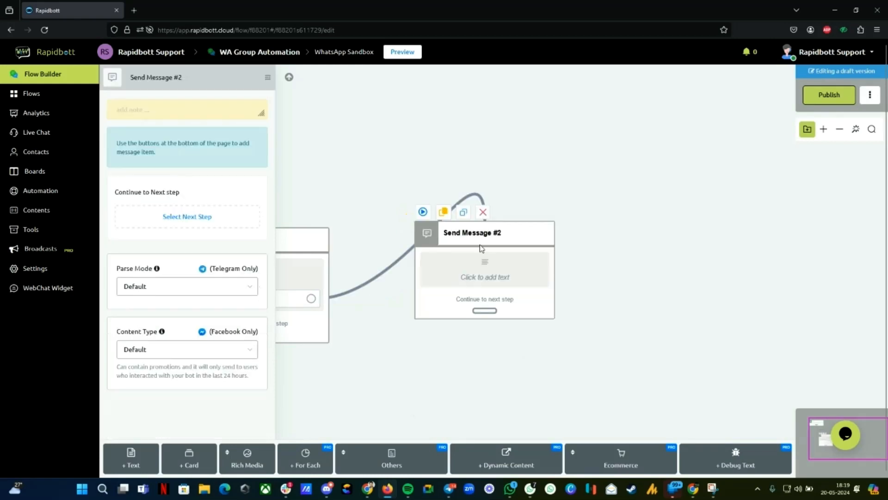
click(130, 456)
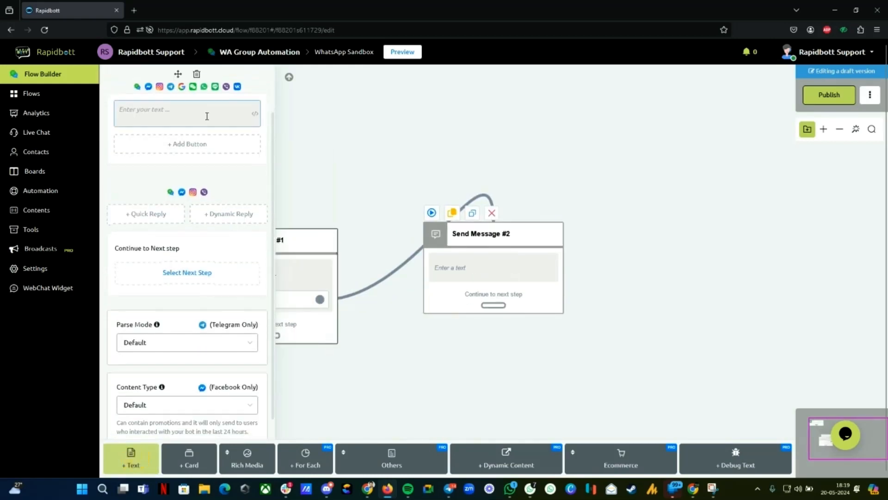
click(207, 116)
text(Hello)
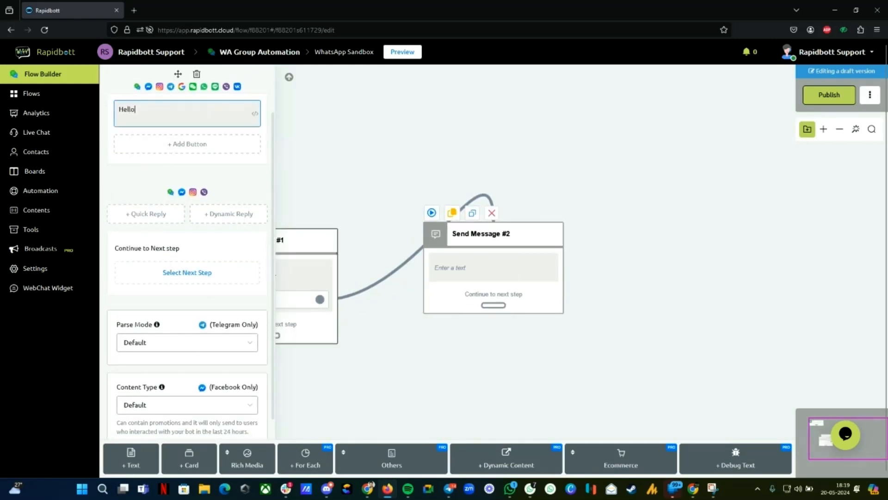
text( World!!)
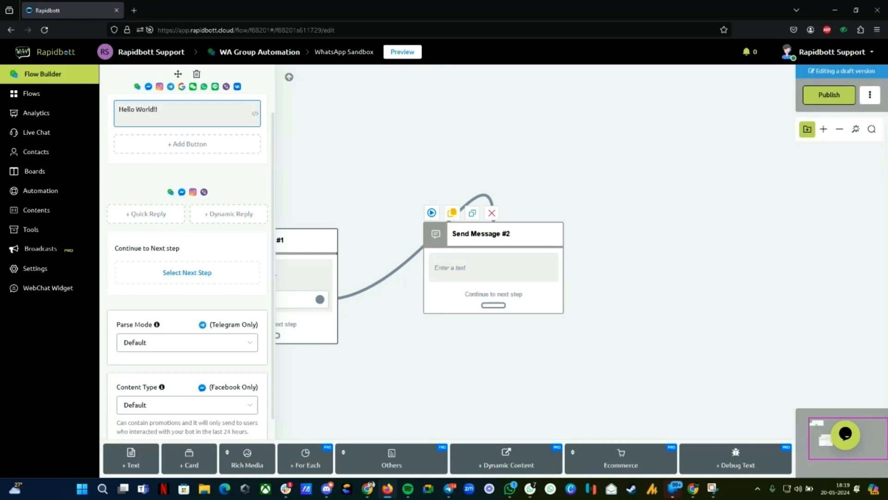
Step: Publish the WhatsApp Sandbox sub flow and arrange its nodes automatically
click(595, 113)
click(829, 95)
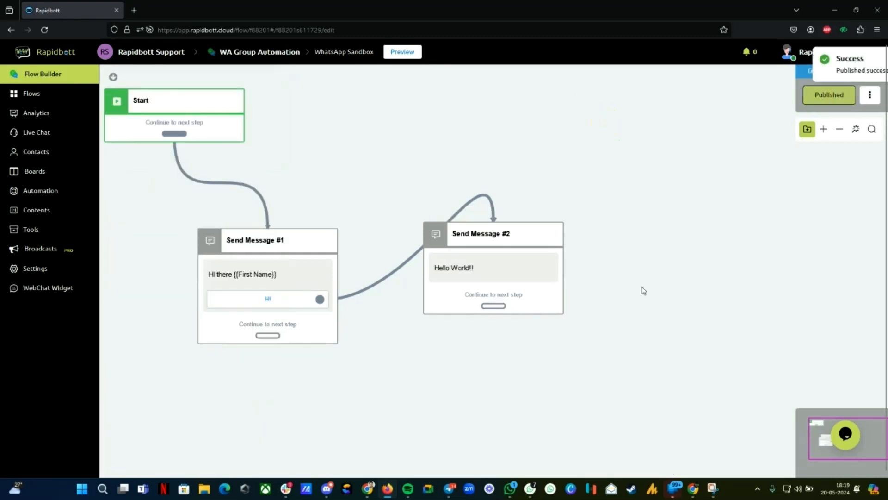
scroll(363, 305, down, 2)
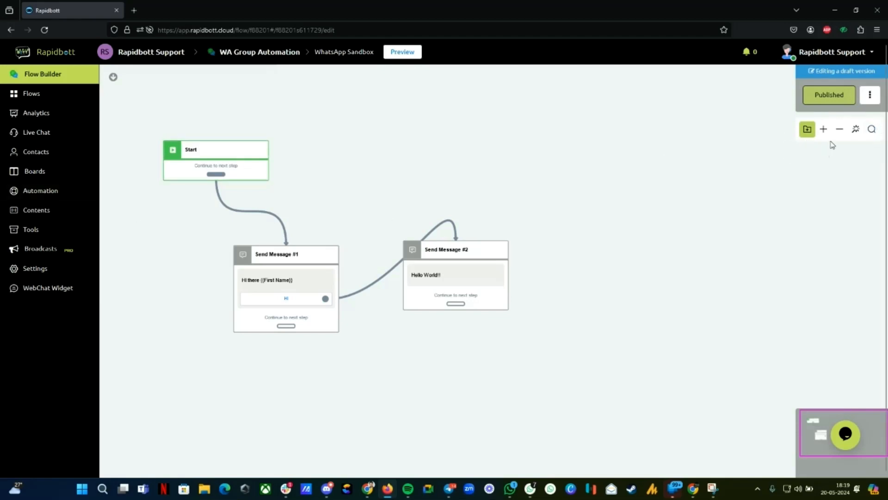
click(855, 129)
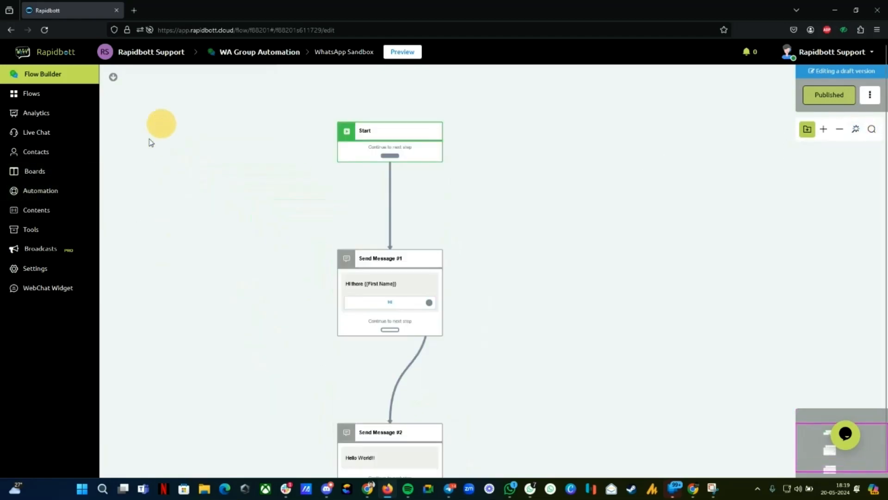
Step: Start a new automation keyword named Test that matches messages containing Hi
click(42, 191)
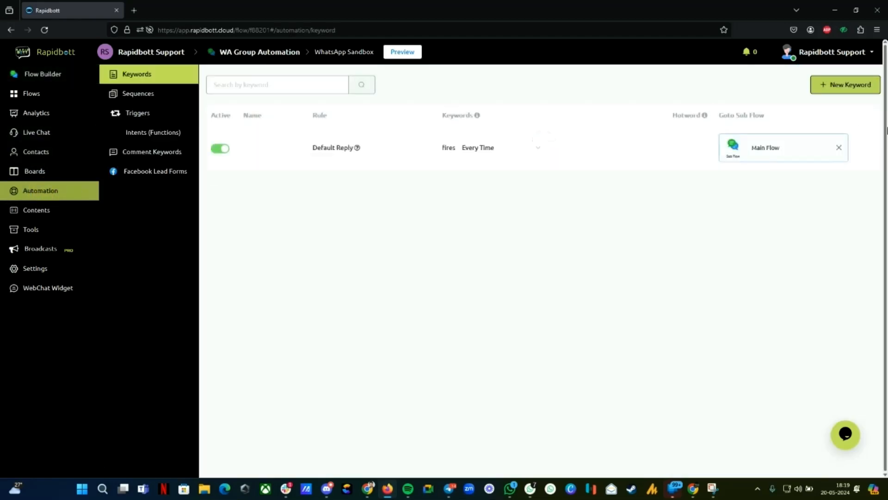
click(861, 86)
click(151, 122)
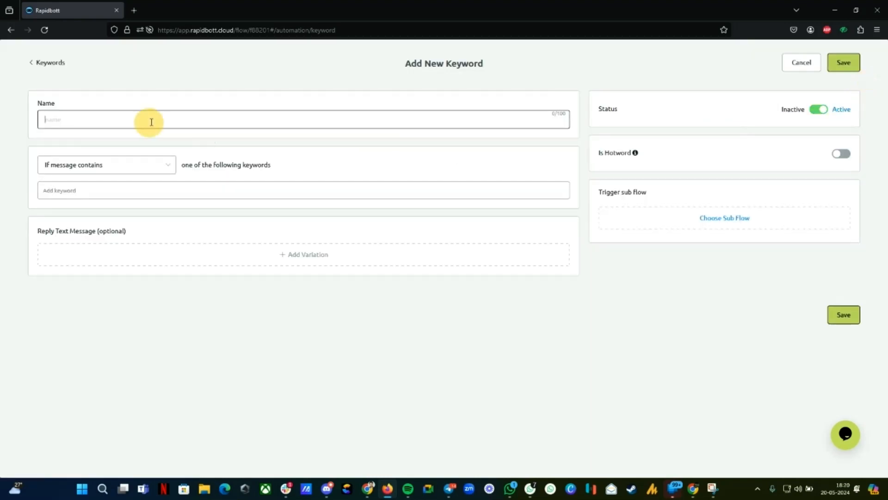
text(Test)
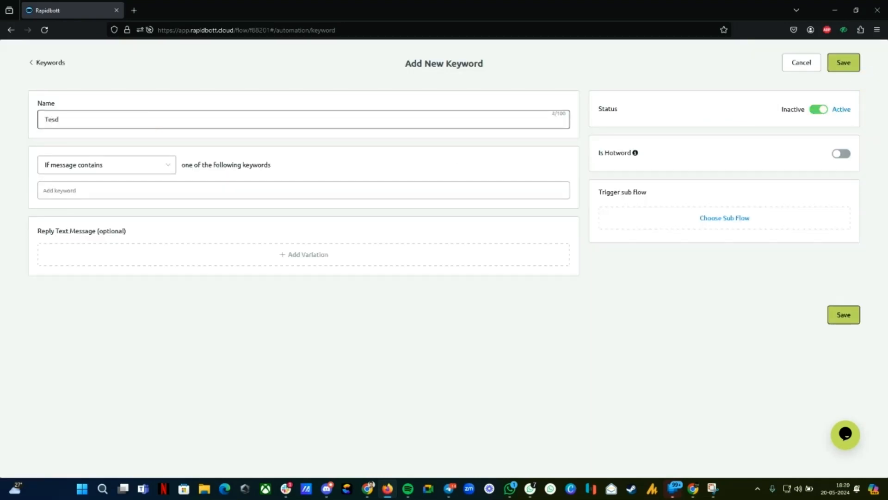
click(149, 191)
text(Hi)
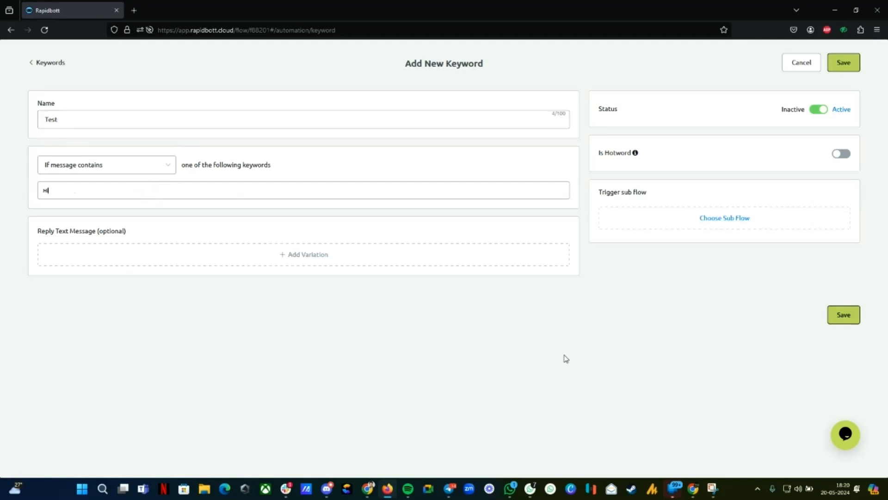
key(Return)
Step: Make the Test keyword a hotword that triggers the WhatsApp Sandbox sub flow, and save it
click(844, 154)
click(683, 227)
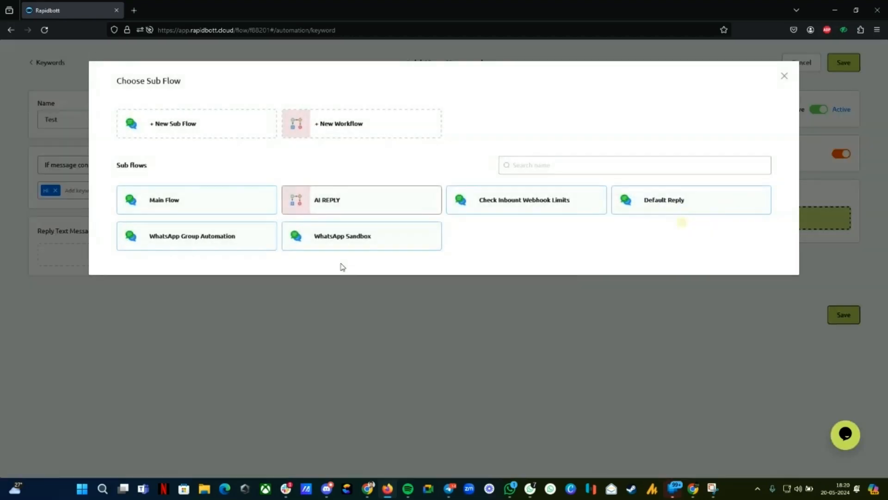
click(329, 238)
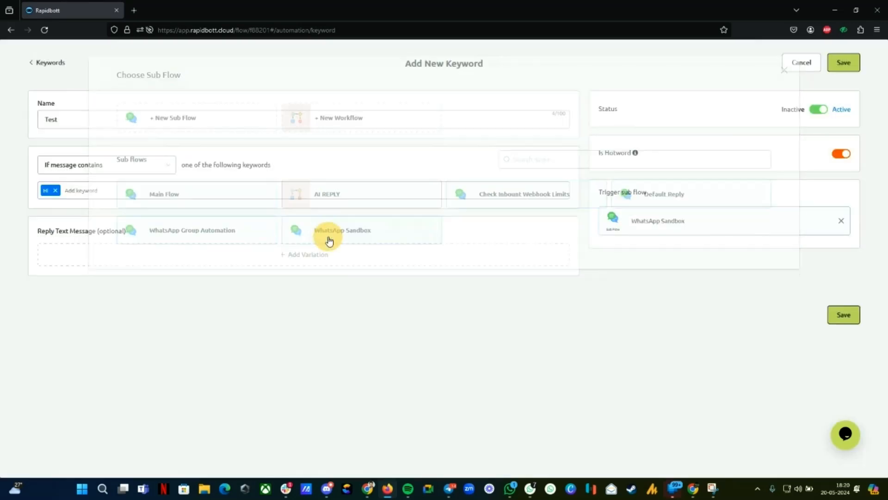
click(846, 314)
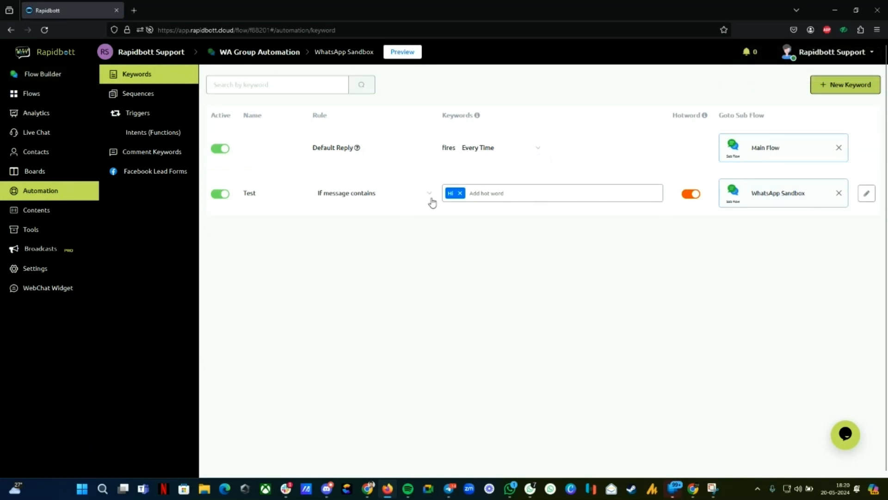
Step: Test the bot by sending Hi to the 360dialog sandbox chat in WhatsApp Web and choosing HI in its reply
click(530, 488)
click(573, 405)
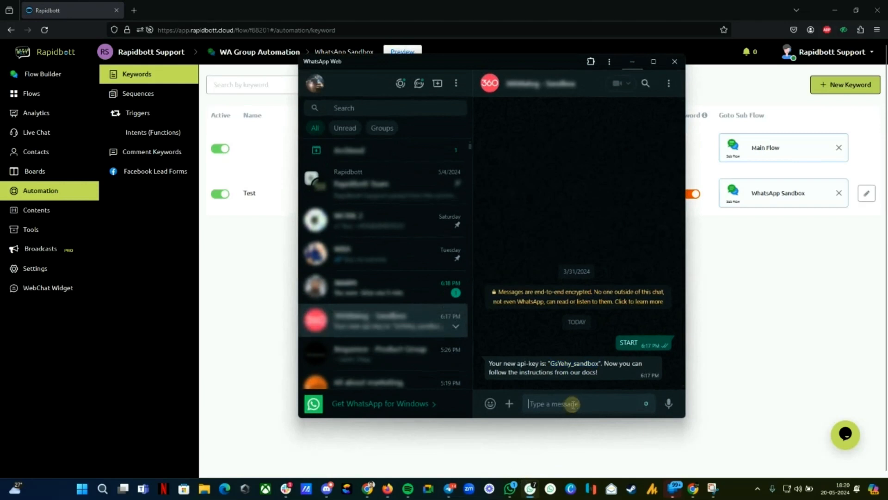
text(Hi)
key(Return)
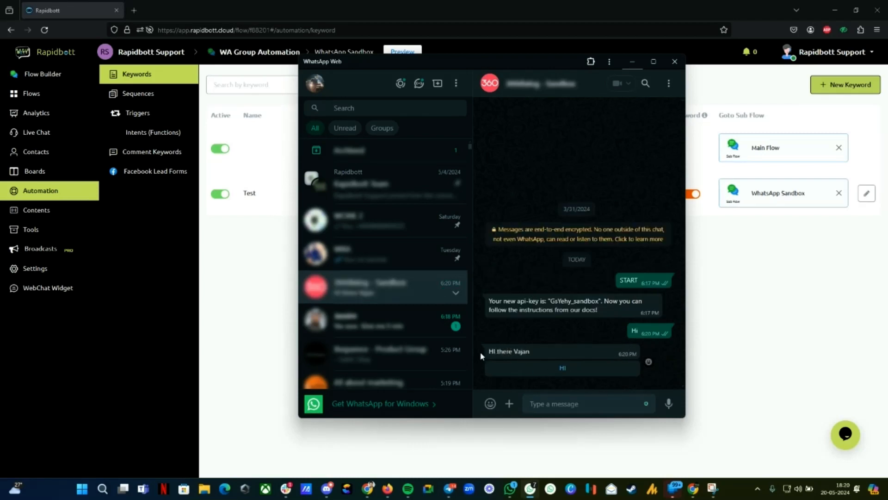
drag(514, 351, 536, 354)
click(563, 367)
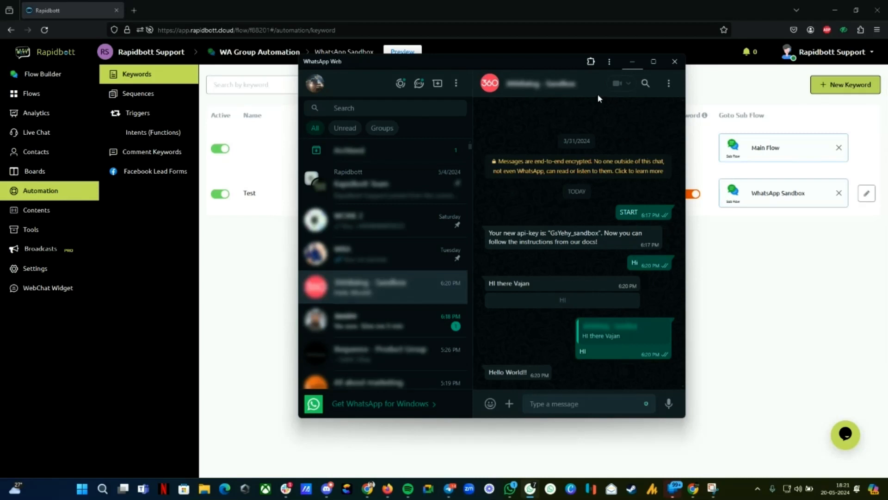
click(632, 61)
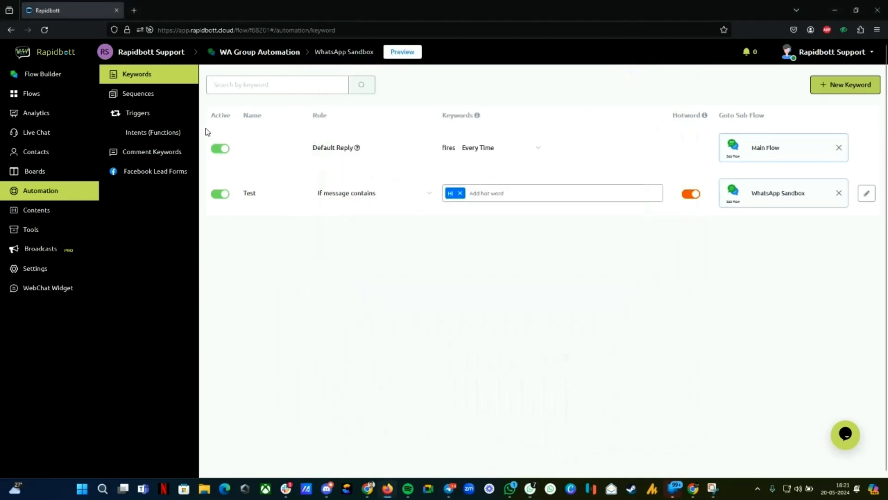
Step: View the bot's WhatsApp message templates and WhatsApp Flows, and return to the sub flows list
click(37, 211)
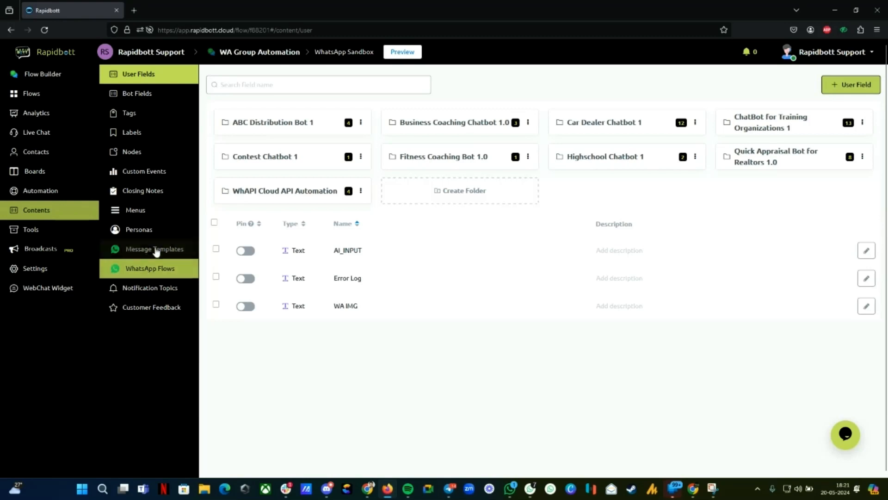
click(154, 250)
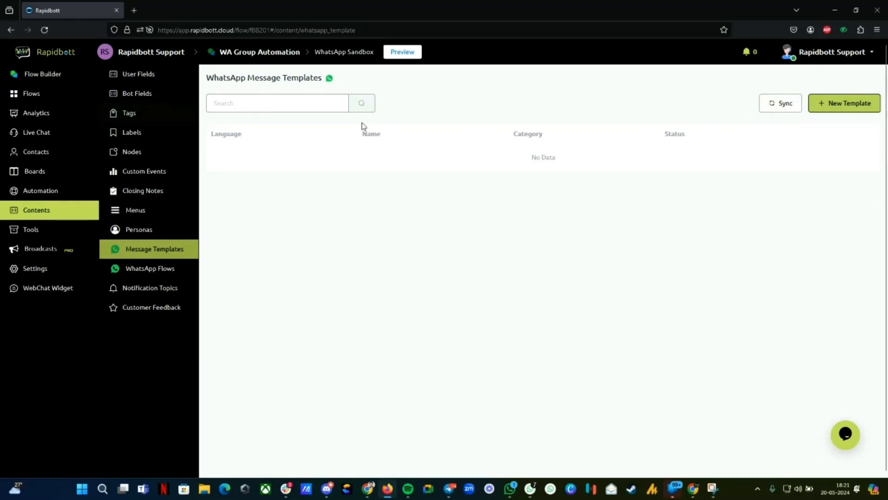
click(132, 271)
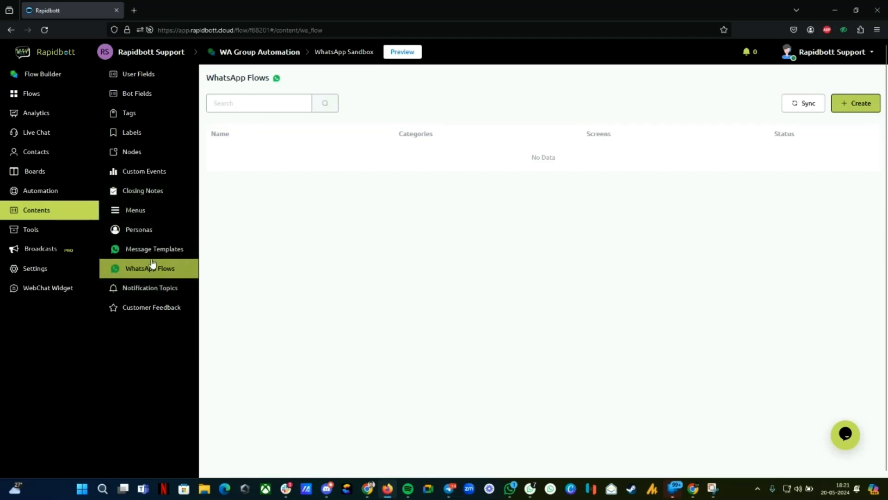
click(60, 93)
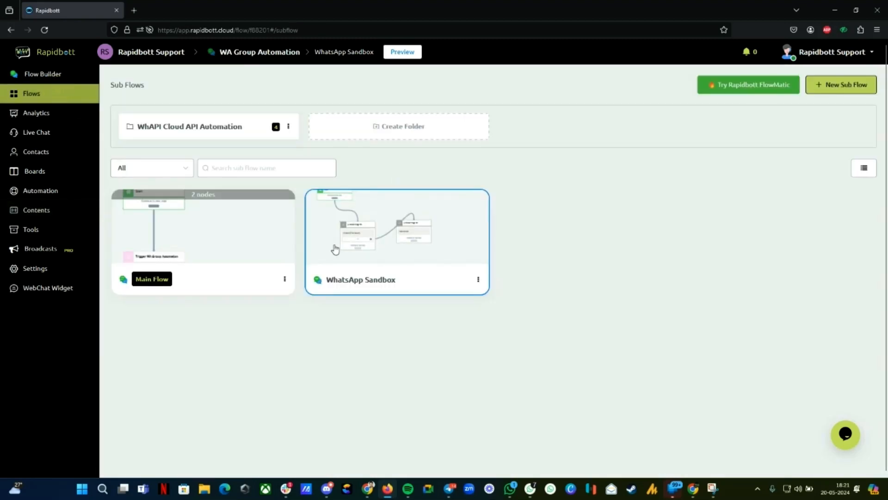